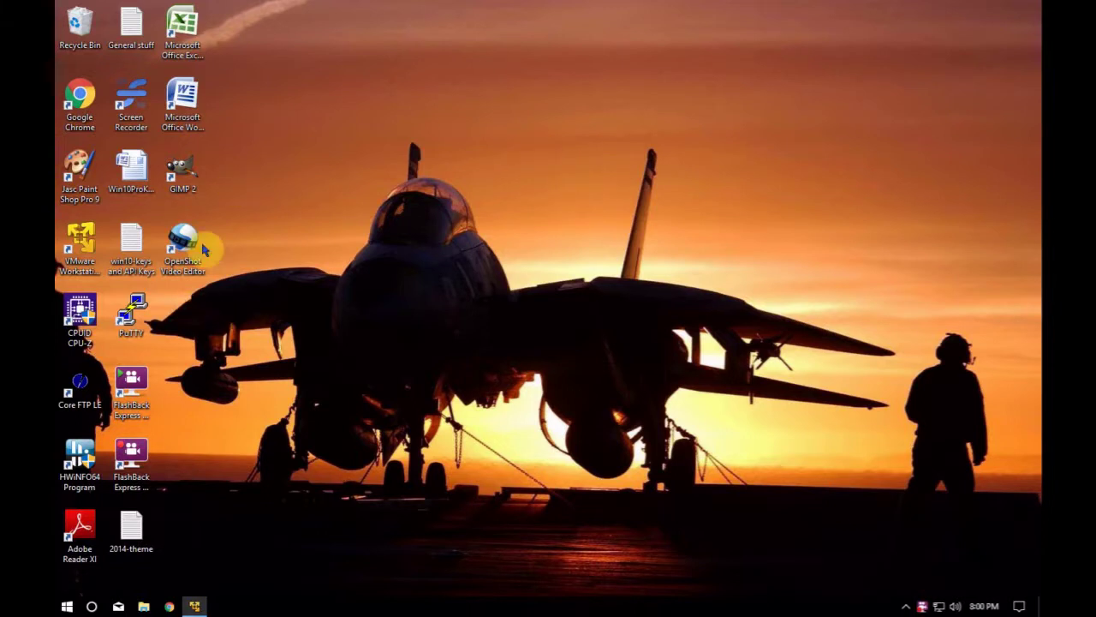
Launch OpenShot Video Editor from its desktop shortcut, opening an empty HDV 720 24p Untitled Project
double_click(136, 454)
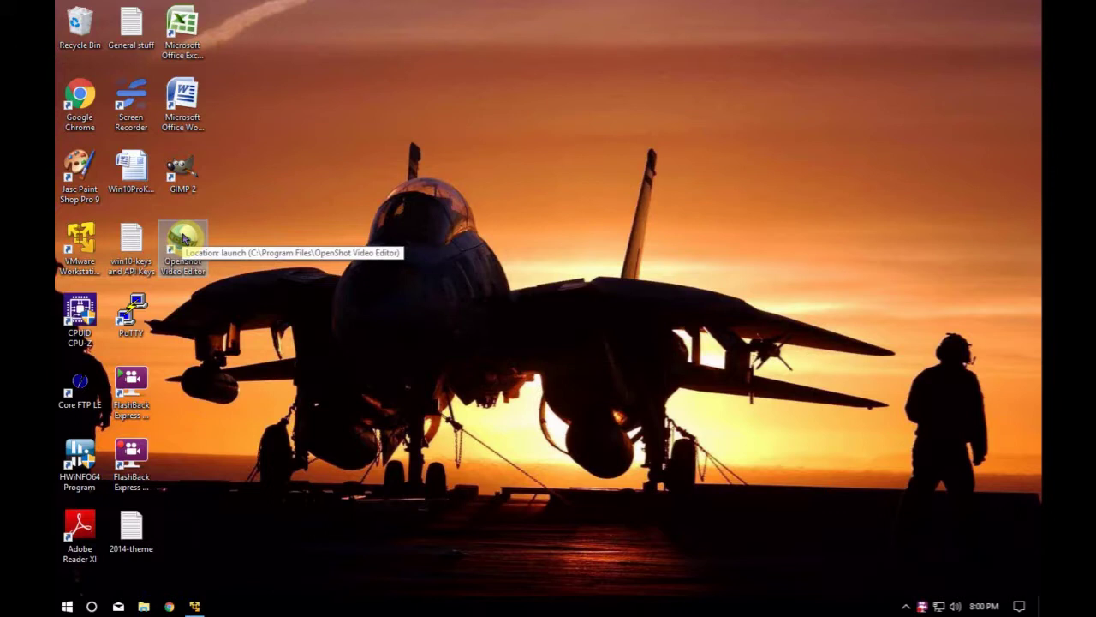
double_click(182, 238)
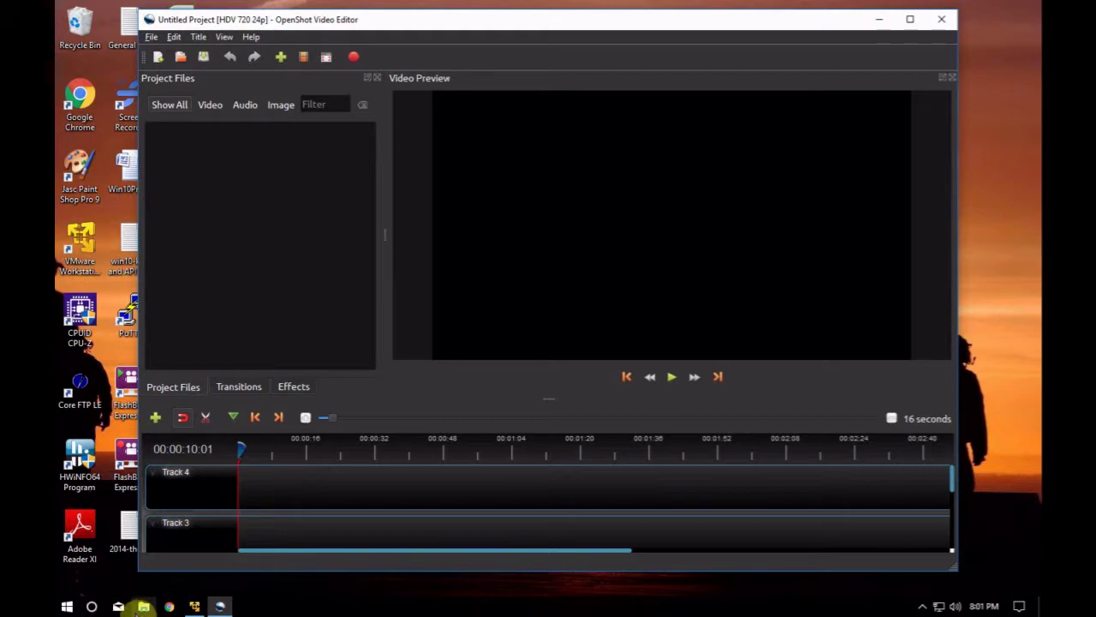
Browse File Explorer to volume9 (Z:) > images > audio files and play the hi12,Tim-genius WAV
click(144, 606)
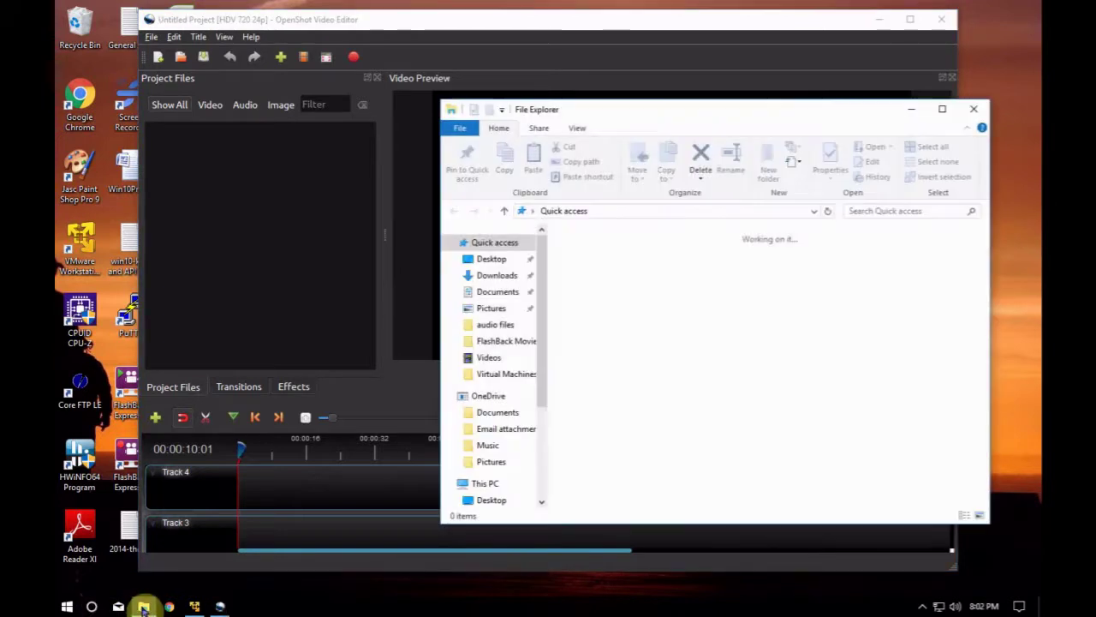
scroll(542, 305, down, 3)
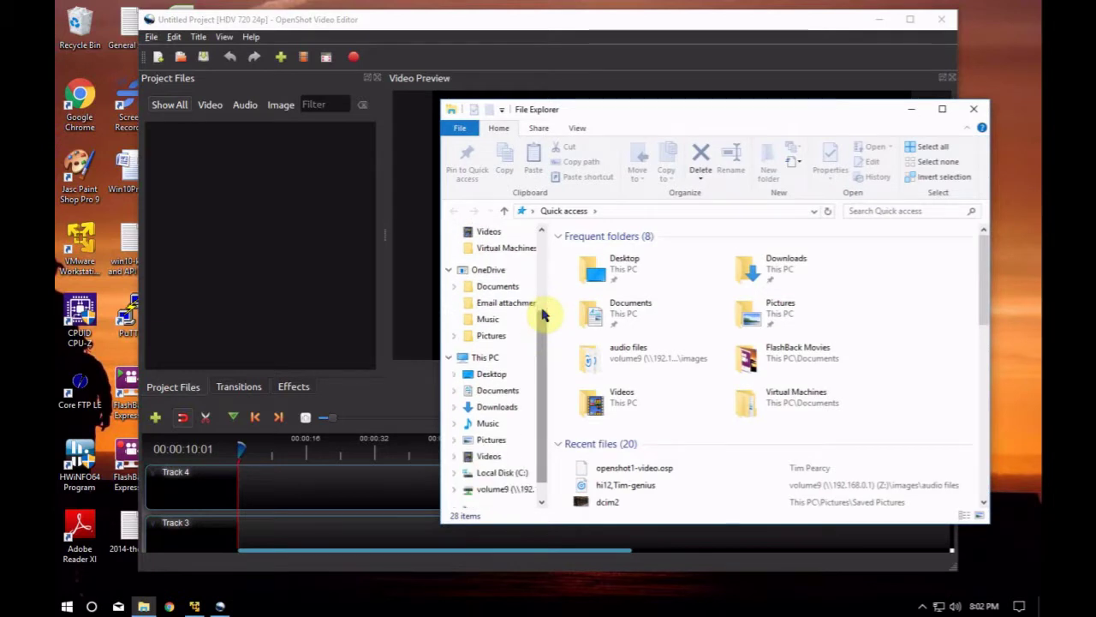
click(497, 489)
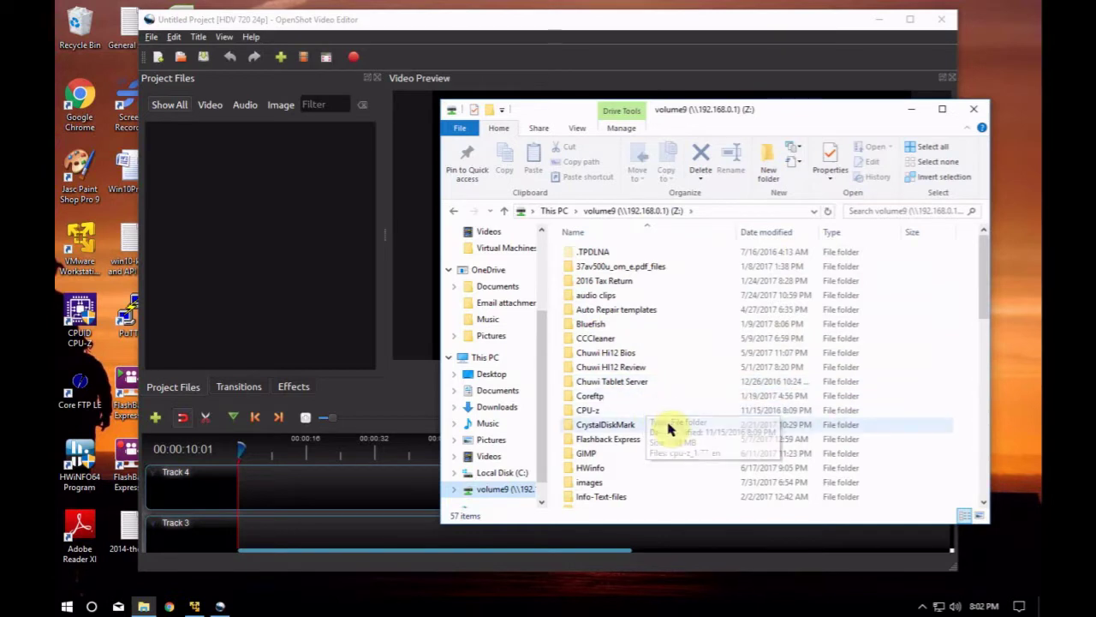
double_click(595, 485)
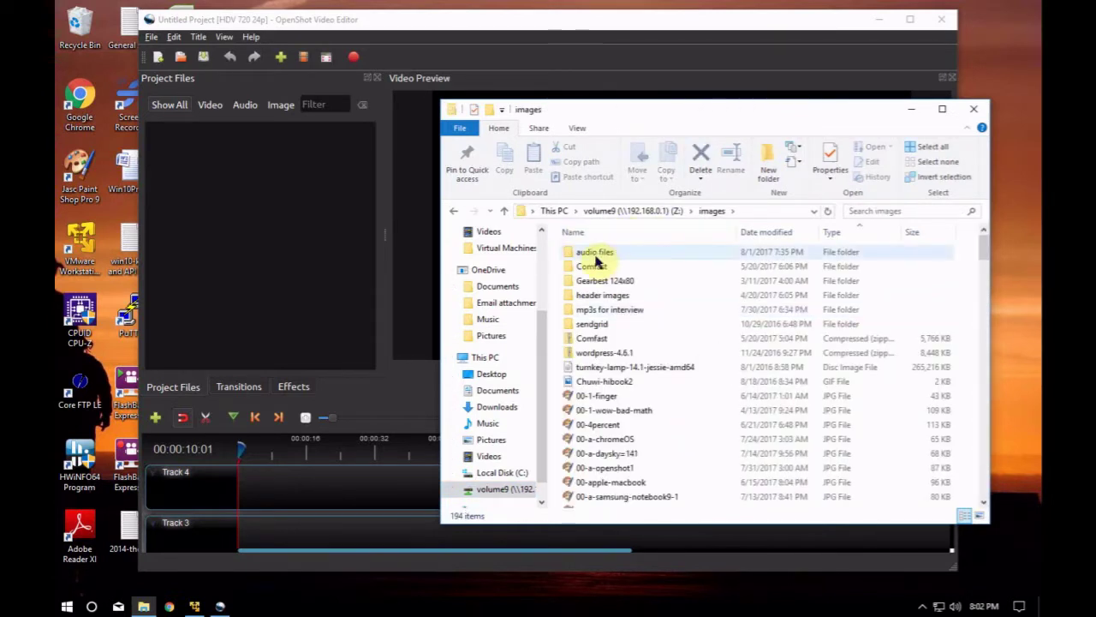
double_click(595, 254)
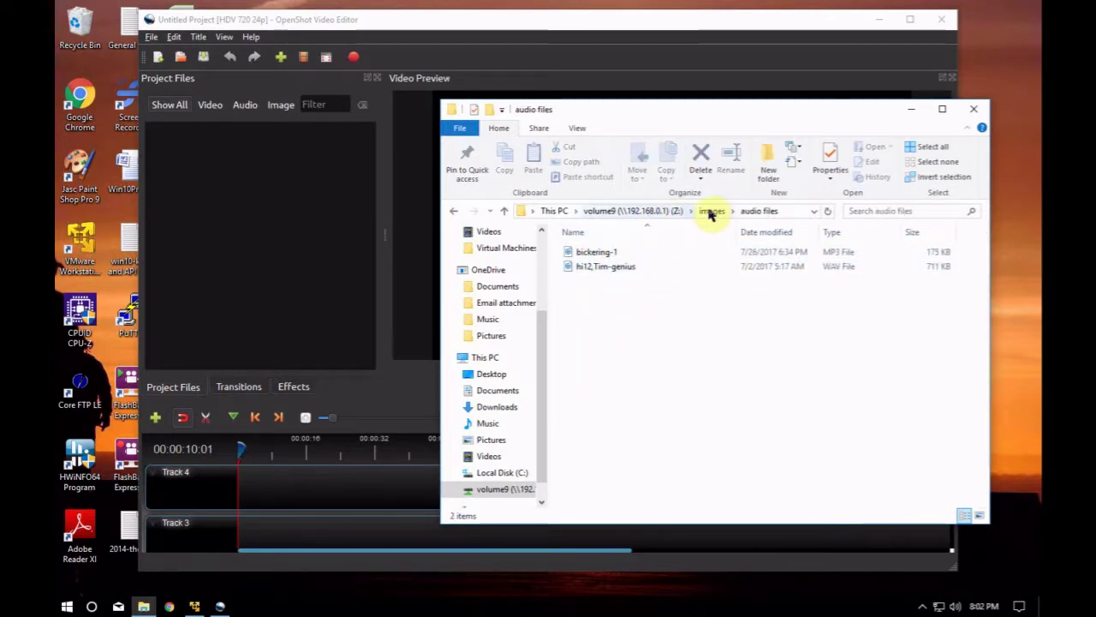
click(762, 213)
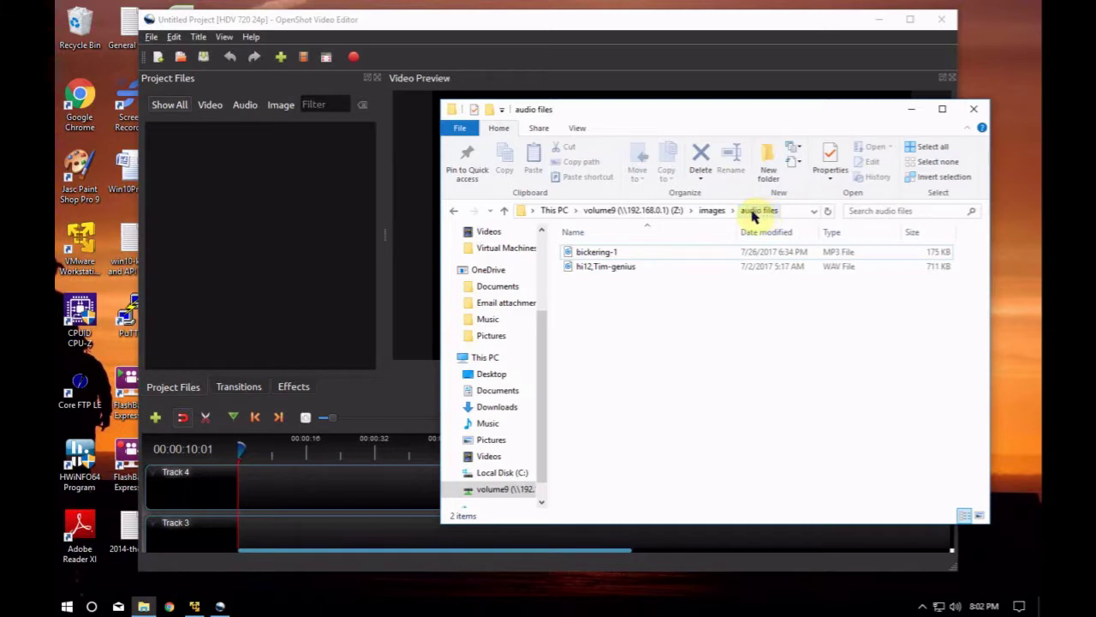
click(599, 268)
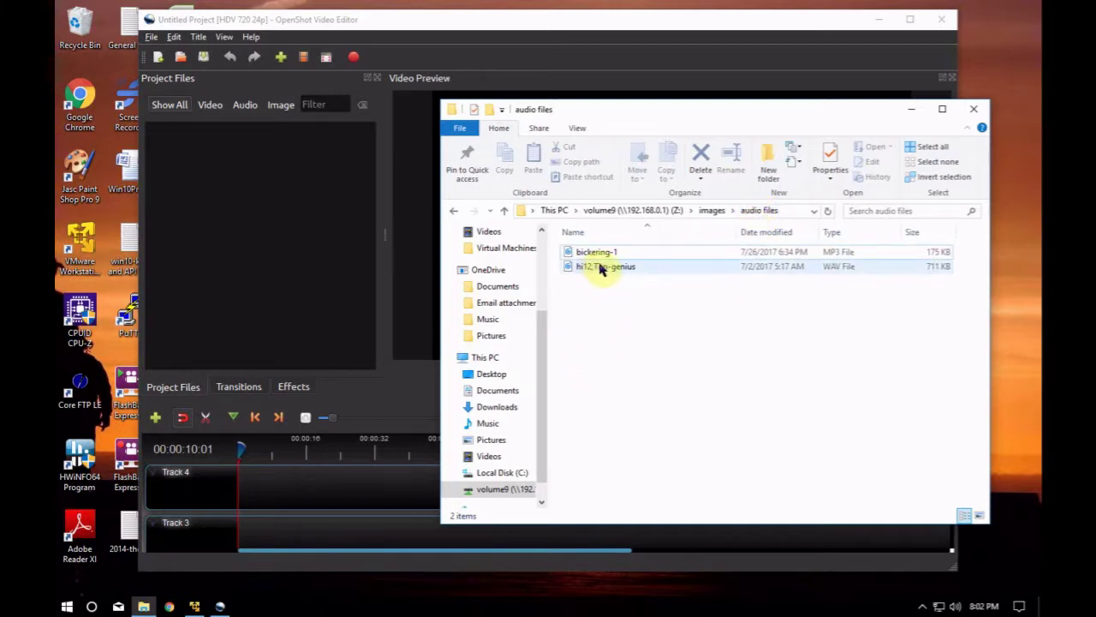
double_click(757, 269)
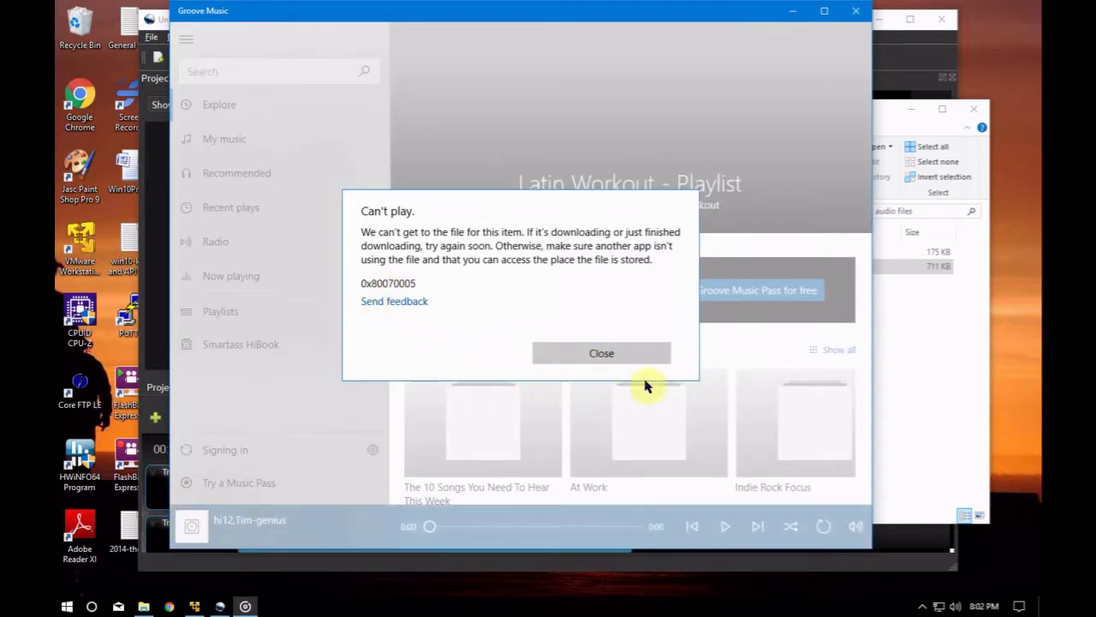
Dismiss the can't-play error, close Groove Music, and return to volume9 > images > audio files
click(622, 355)
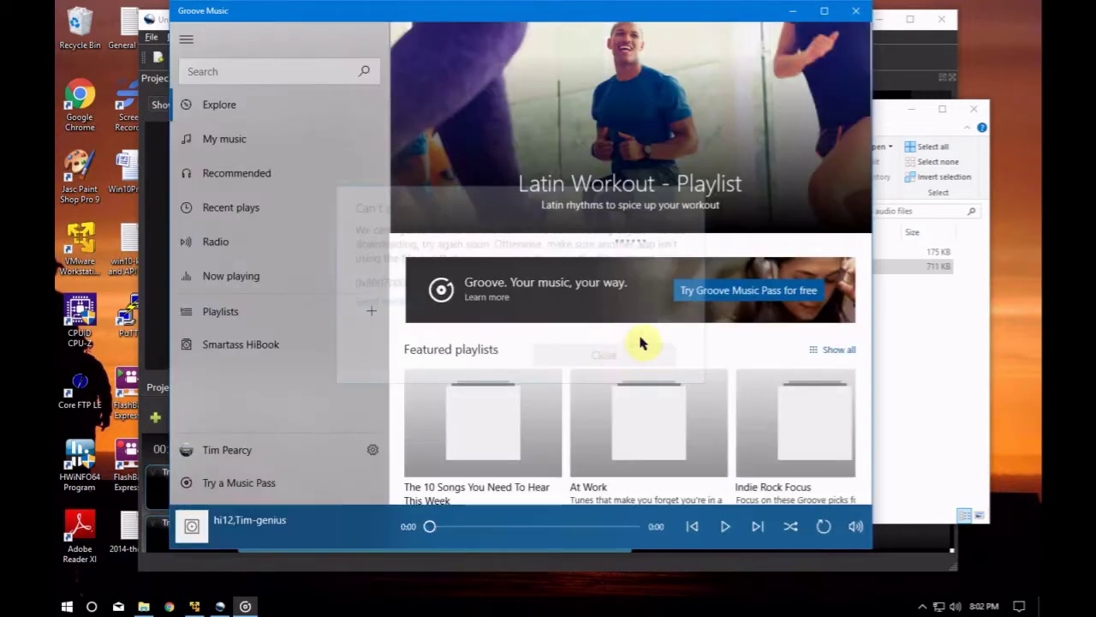
click(860, 12)
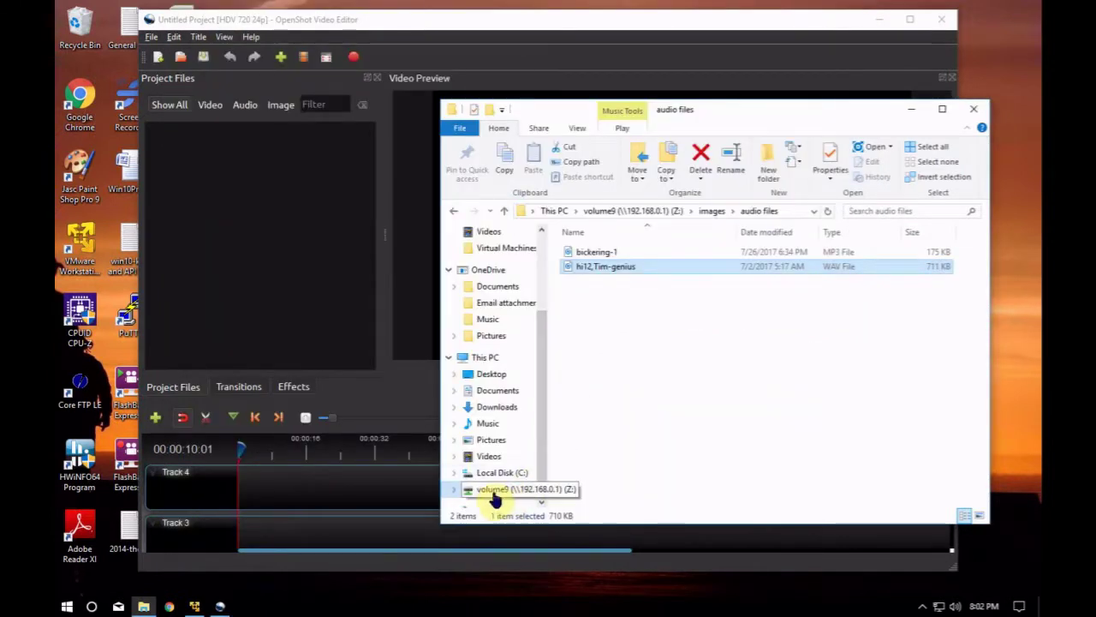
click(492, 489)
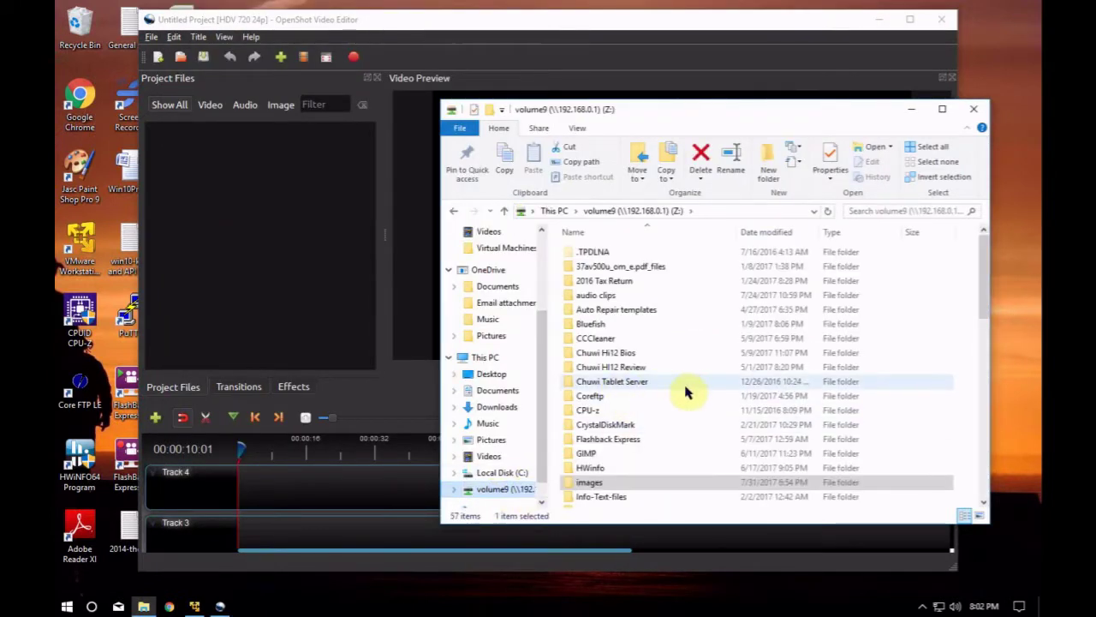
scroll(688, 387, down, 1)
click(589, 442)
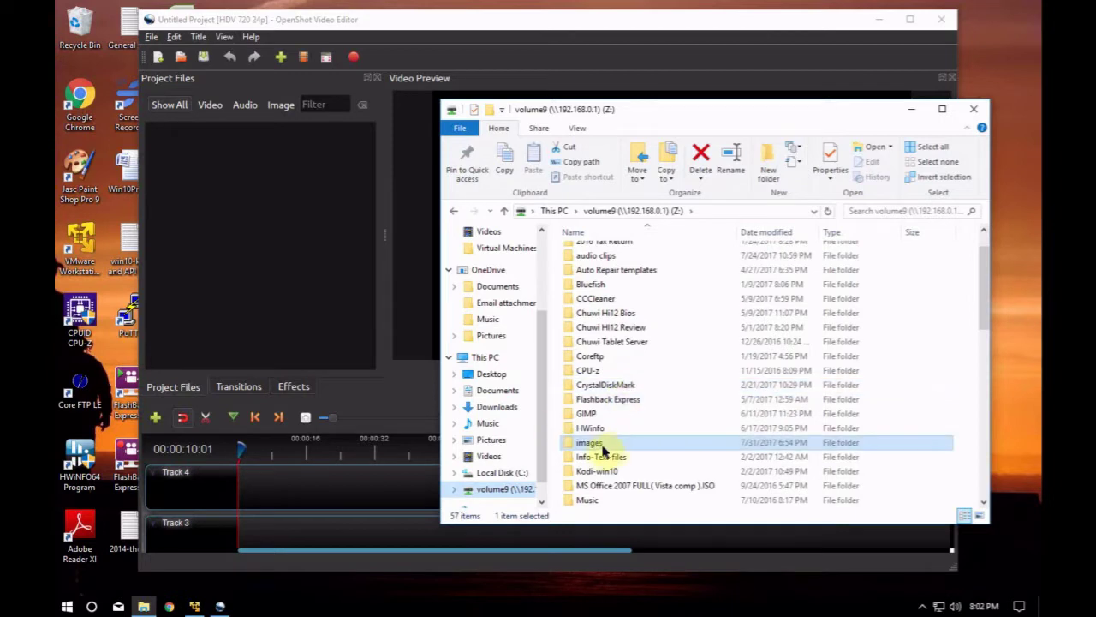
double_click(590, 443)
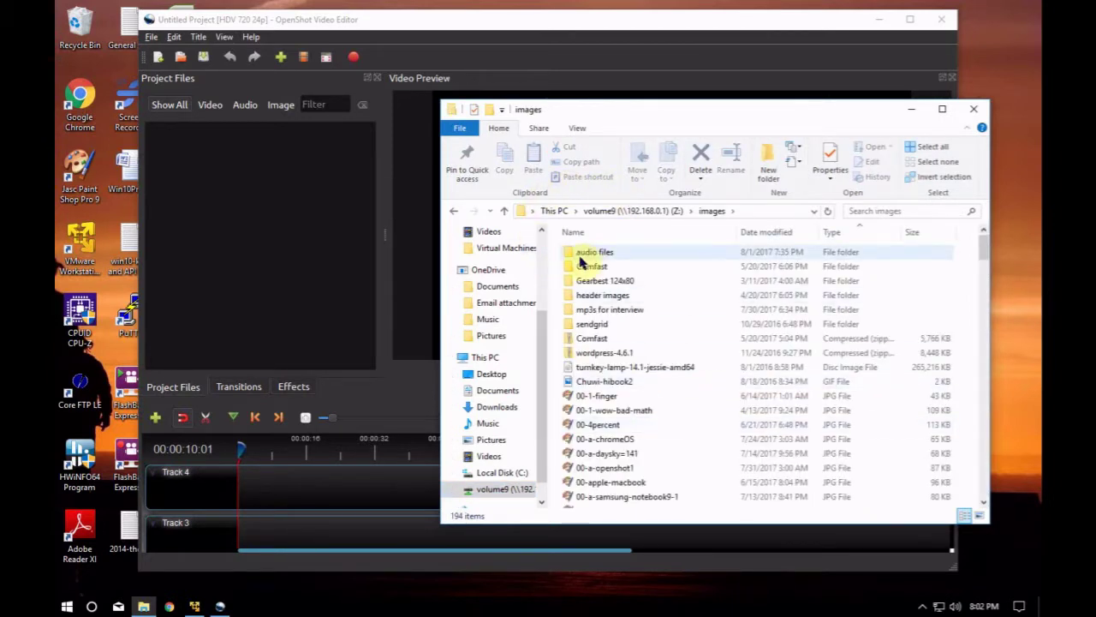
double_click(593, 252)
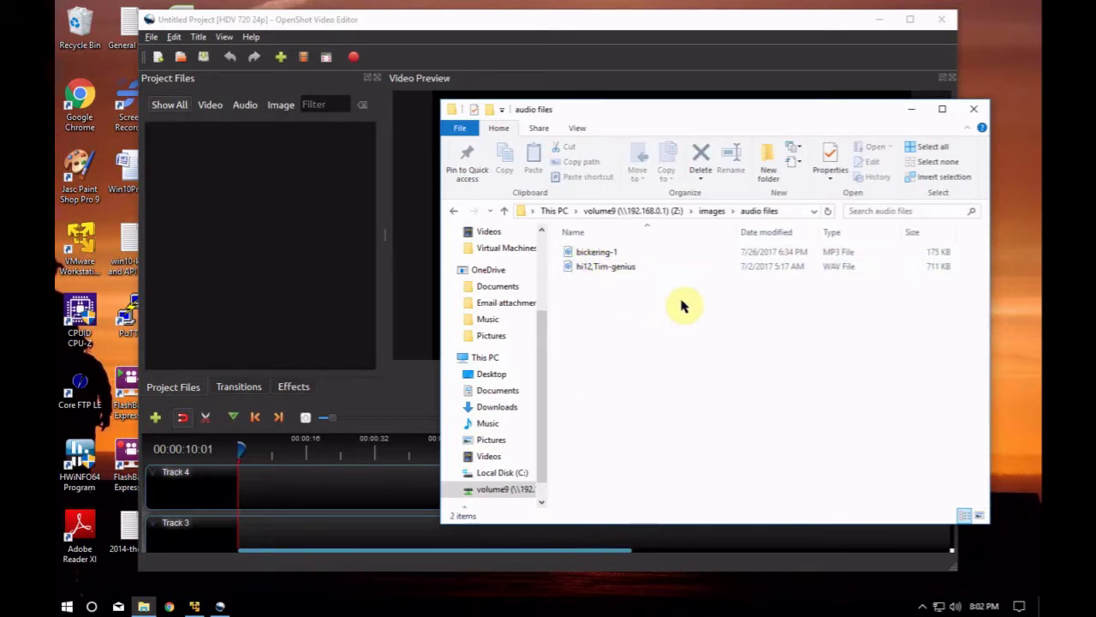
Retry the WAV file, then dismiss the error and close Groove Music again
double_click(593, 267)
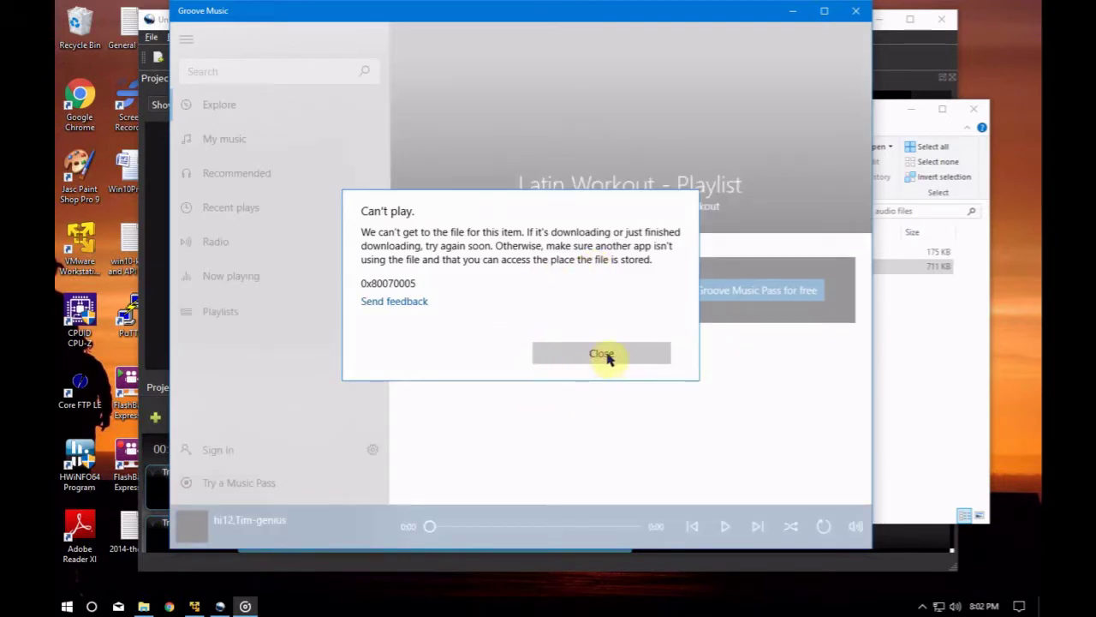
key(Return)
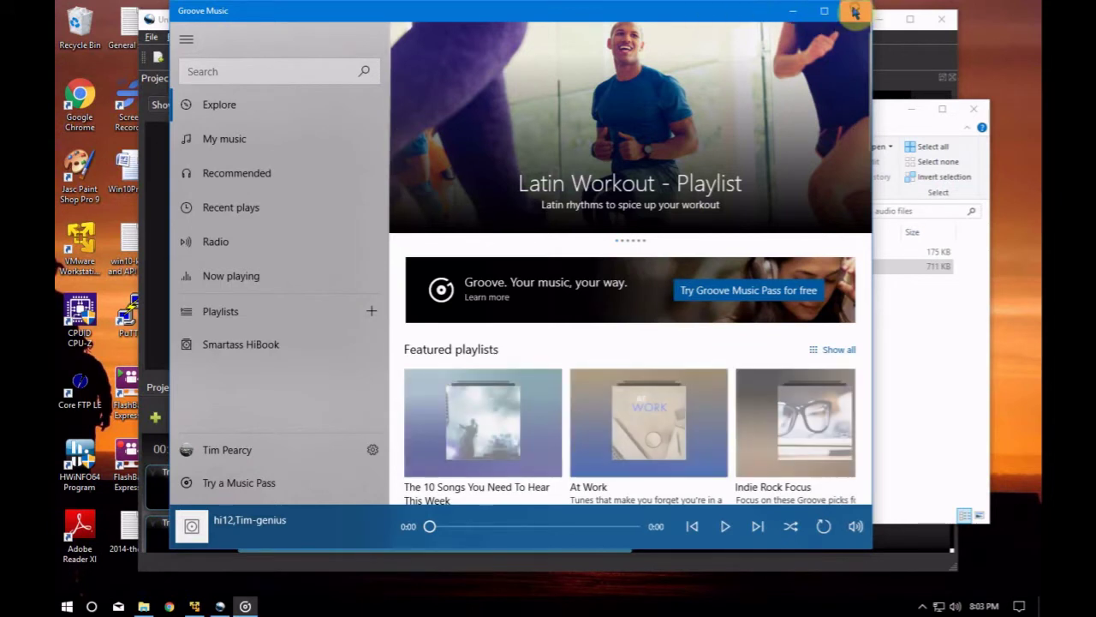
key(alt+F4)
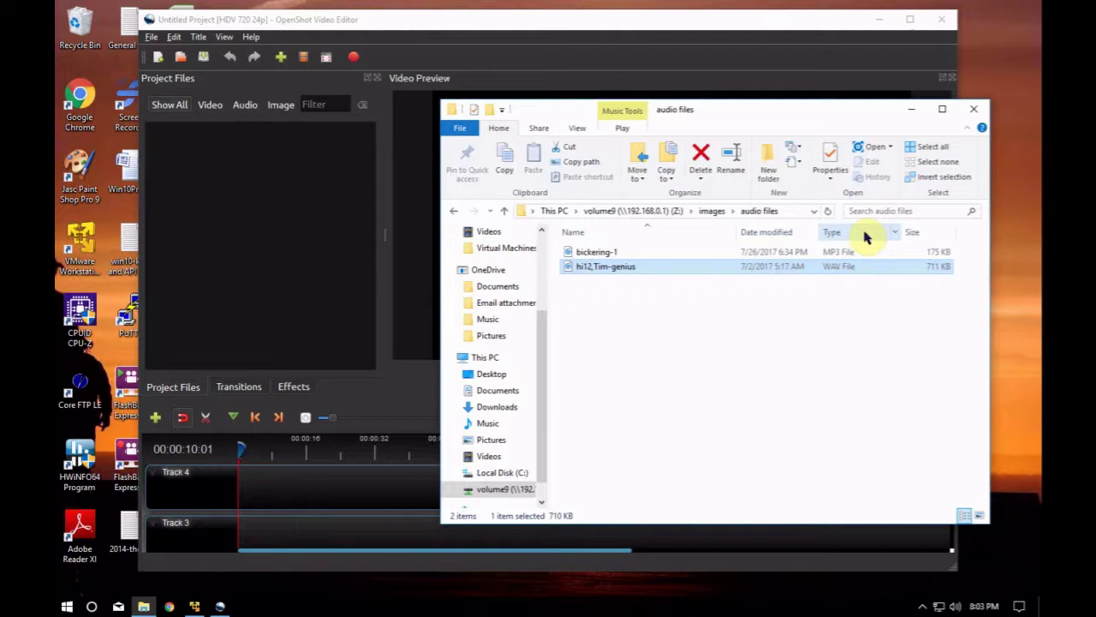
Try playing the bickering-1 MP3, then dismiss Groove's can't-play error and close the player
ctrl+click(596, 254)
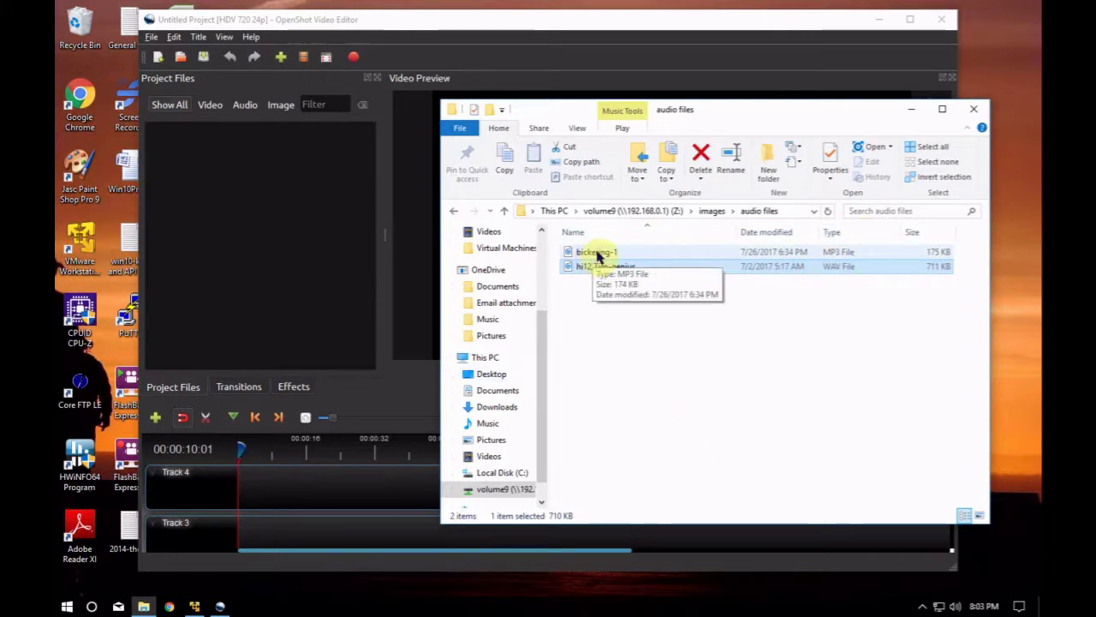
click(597, 256)
double_click(597, 256)
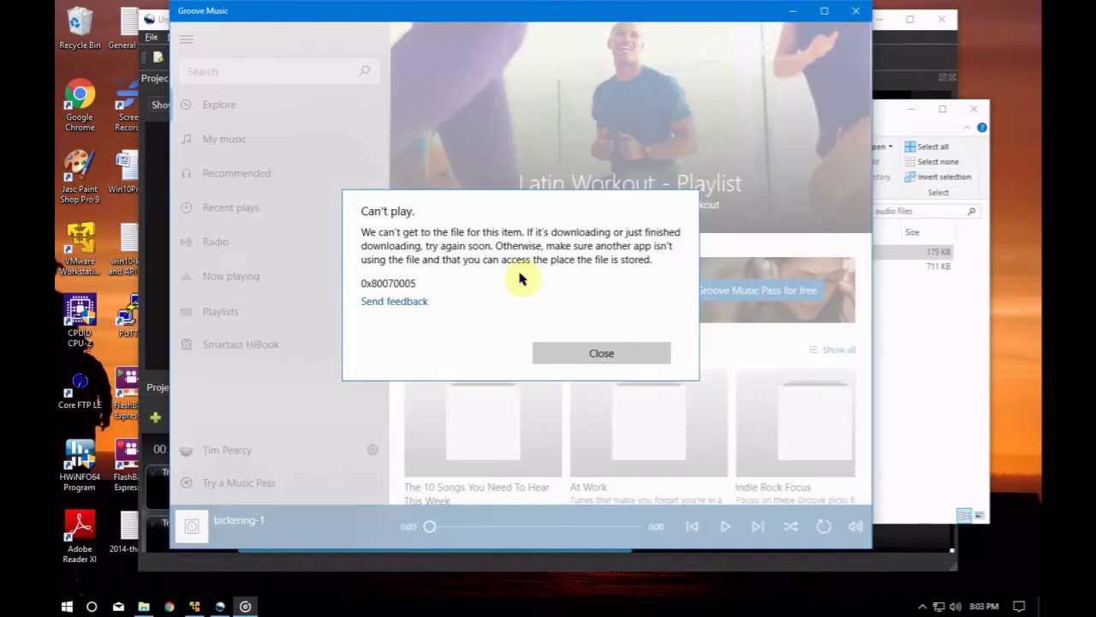
click(604, 355)
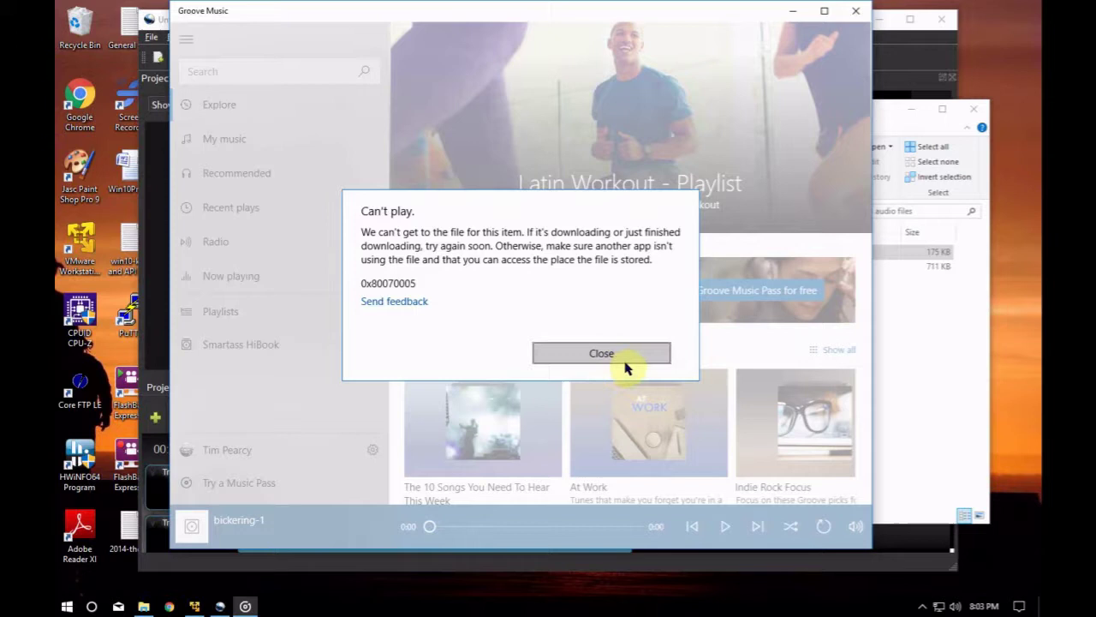
click(603, 363)
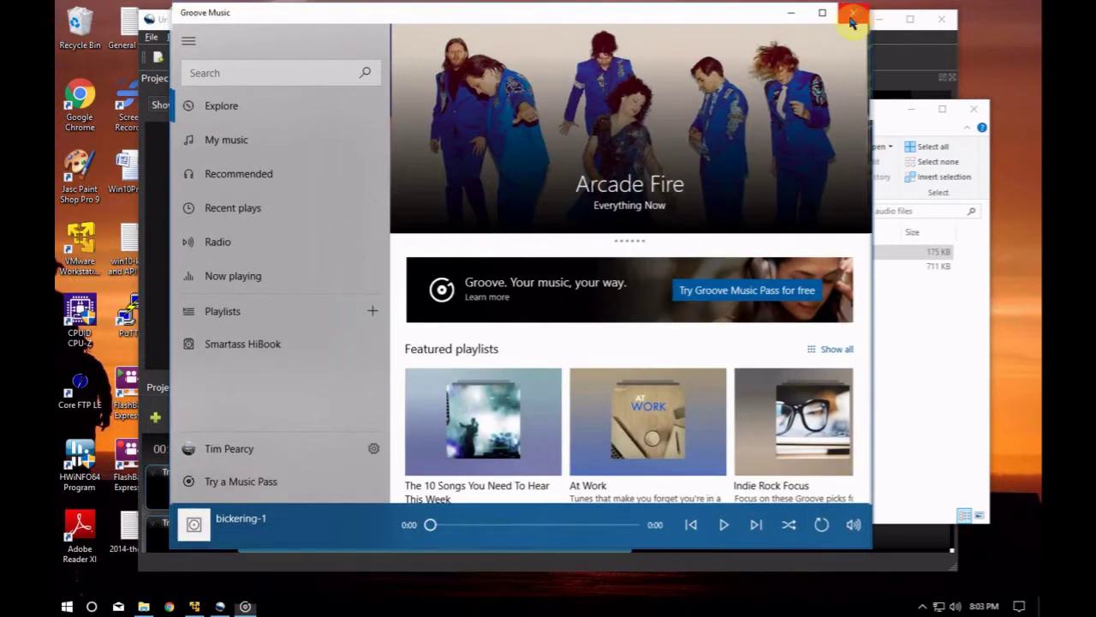
click(853, 19)
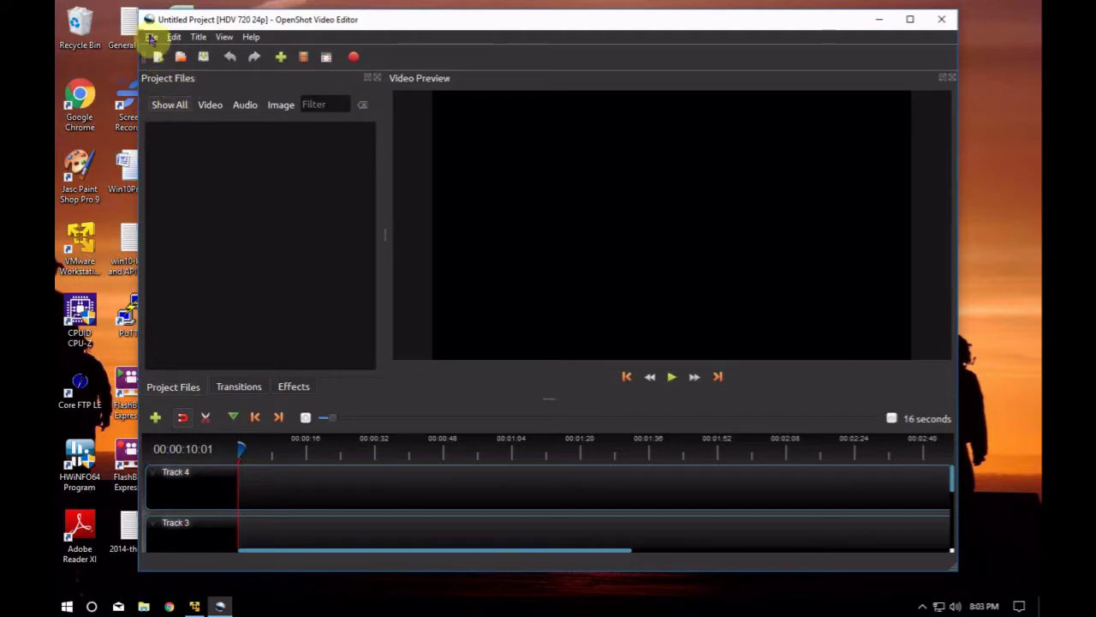
Use File > New Project... to reset to an empty Untitled Project with clip-free tracks
click(152, 38)
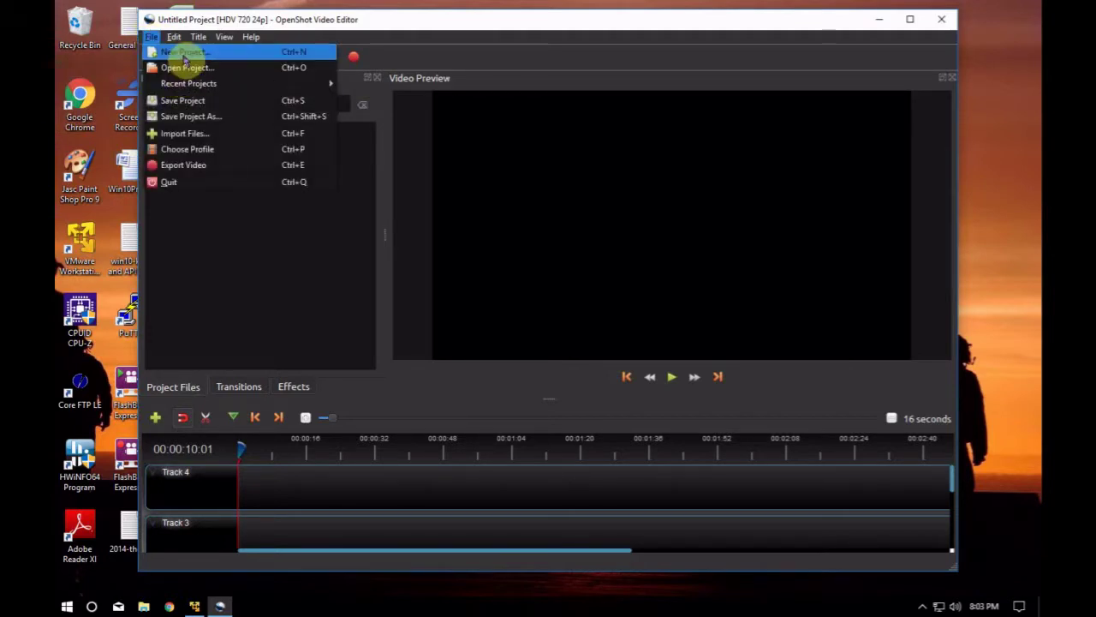
click(182, 53)
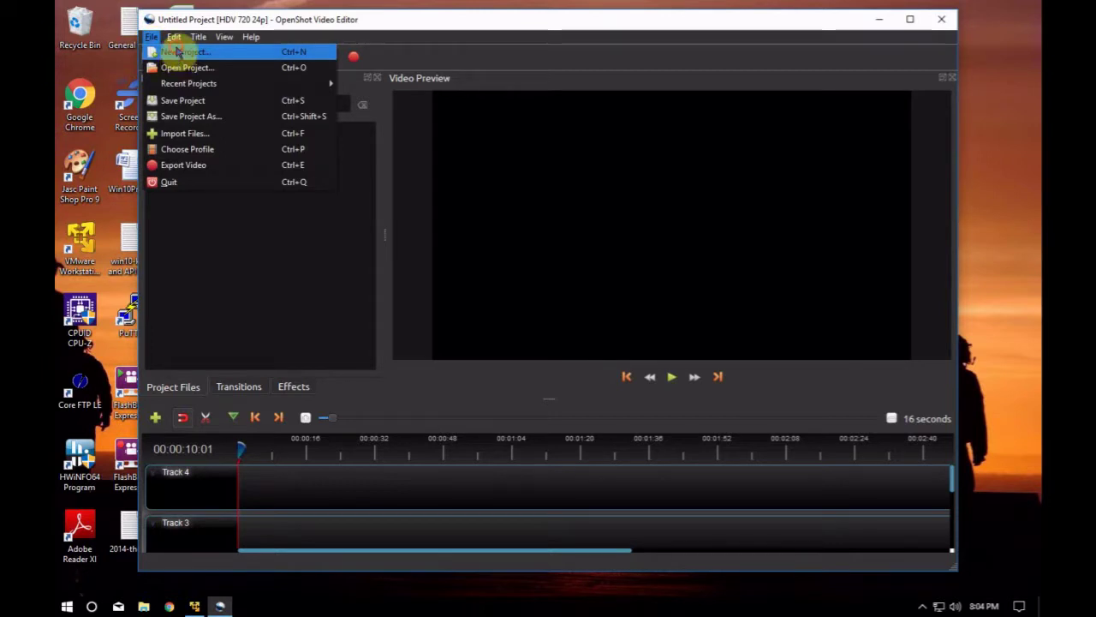
click(178, 52)
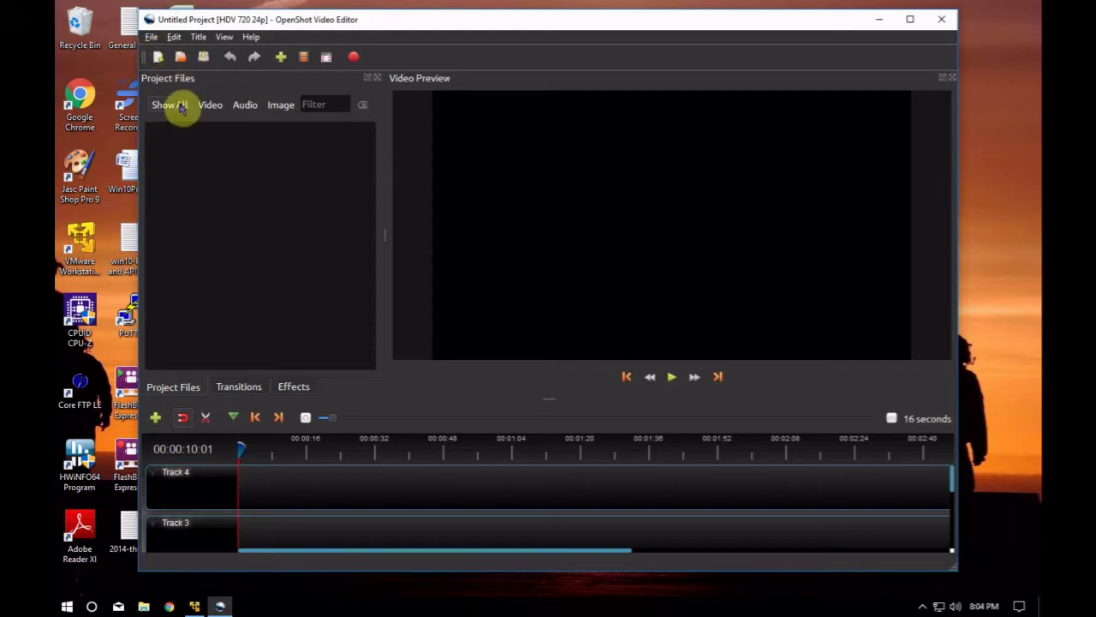
Open Import Files from the Project Files context menu, cancel it without importing, then minimize OpenShot
right_click(177, 171)
click(224, 176)
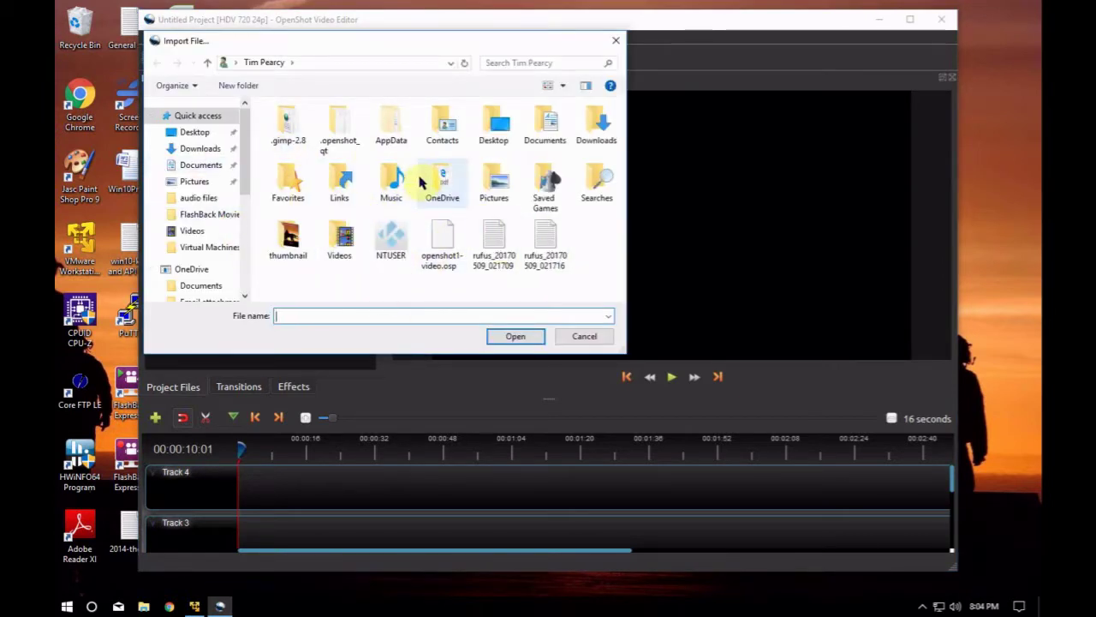
click(613, 43)
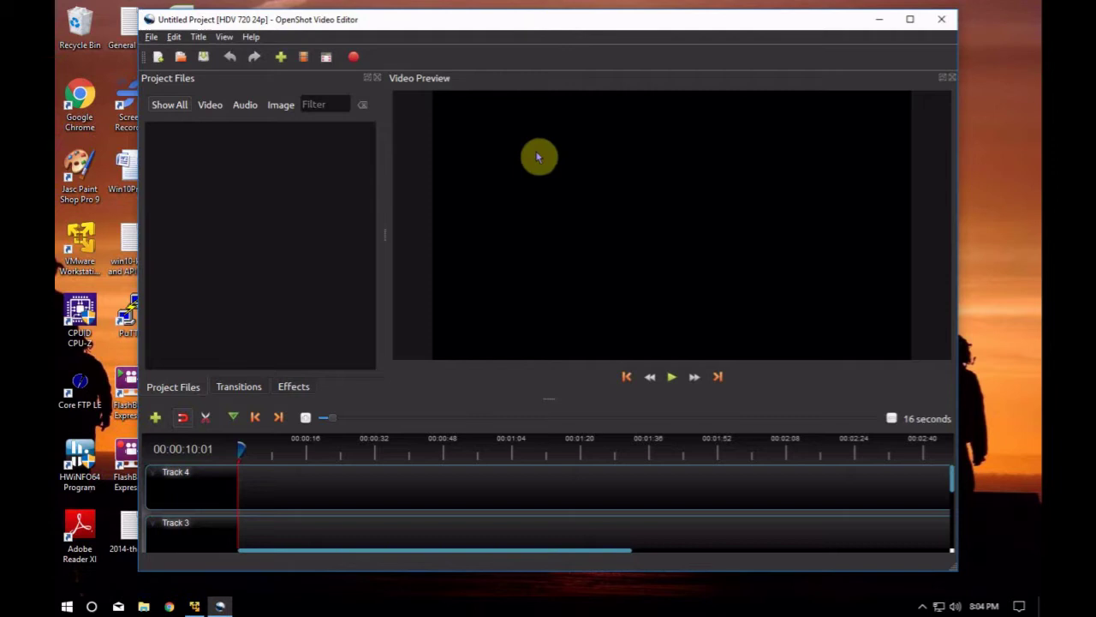
click(883, 19)
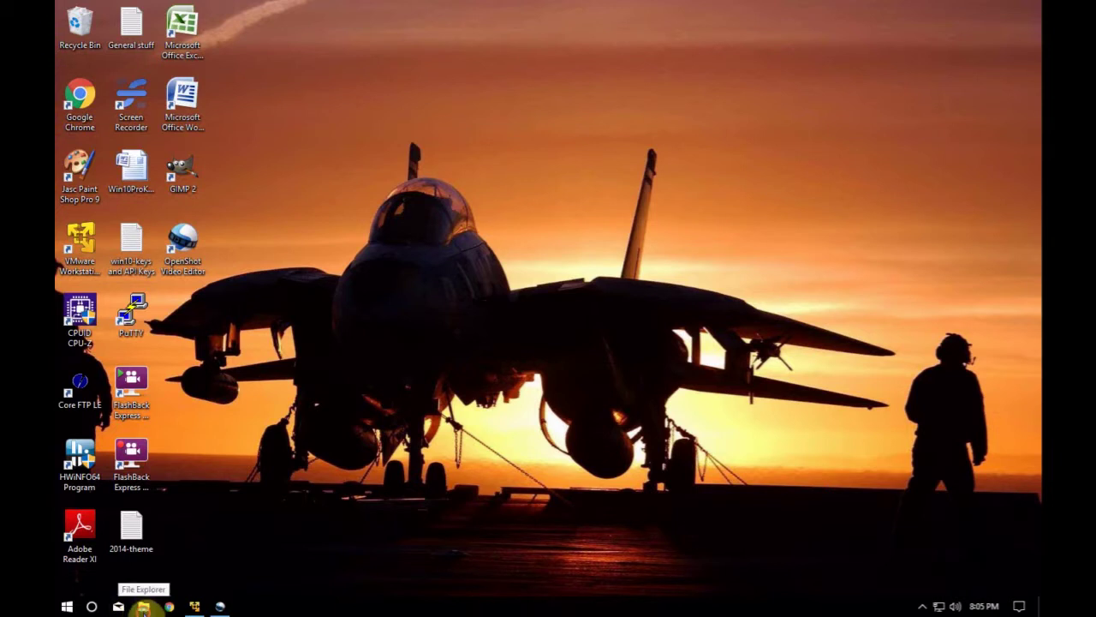
click(143, 607)
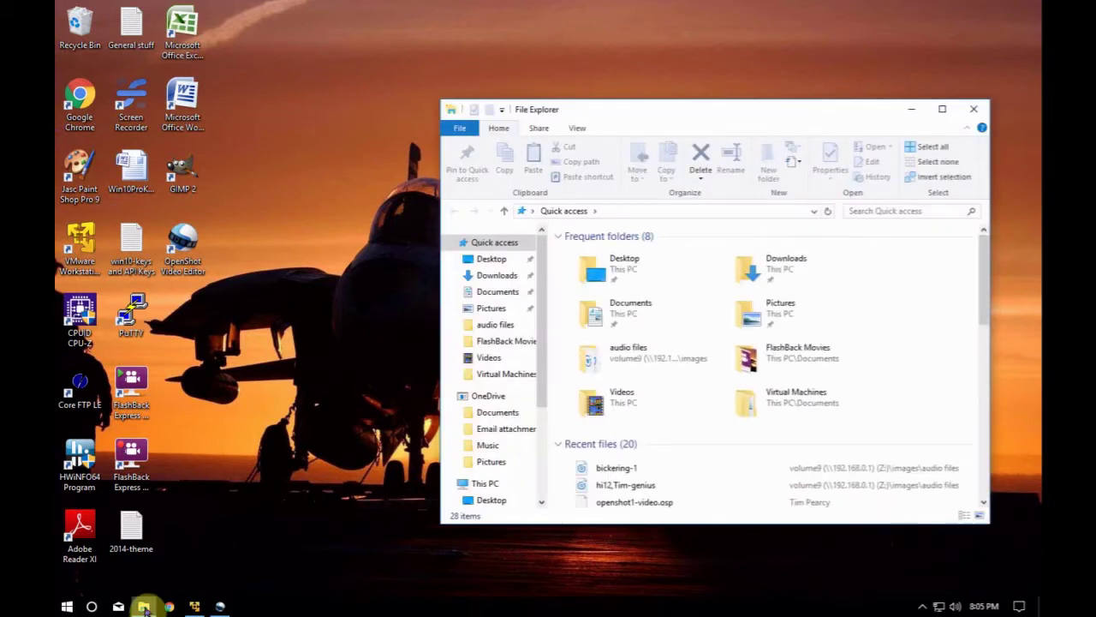
scroll(514, 396, down, 2)
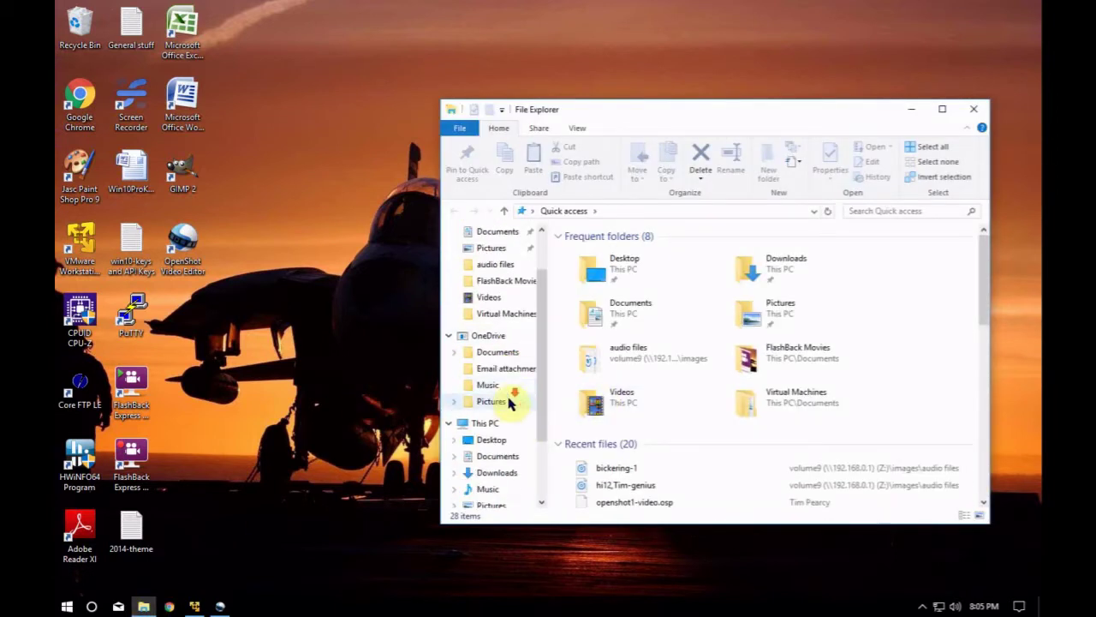
scroll(552, 448, down, 2)
scroll(543, 454, down, 1)
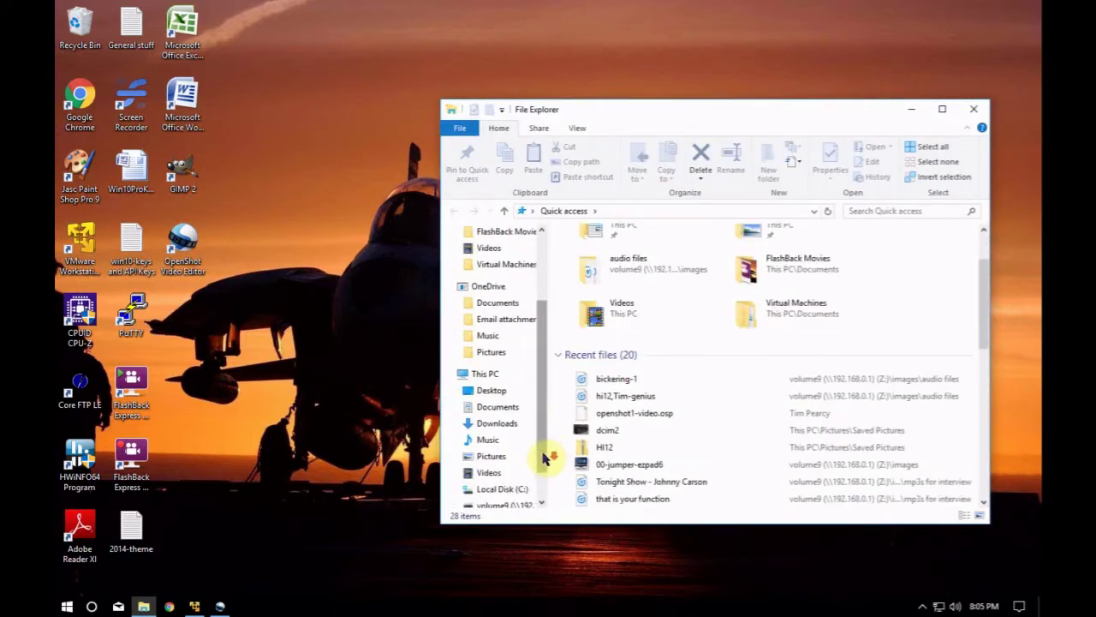
scroll(489, 507, down, 1)
click(501, 489)
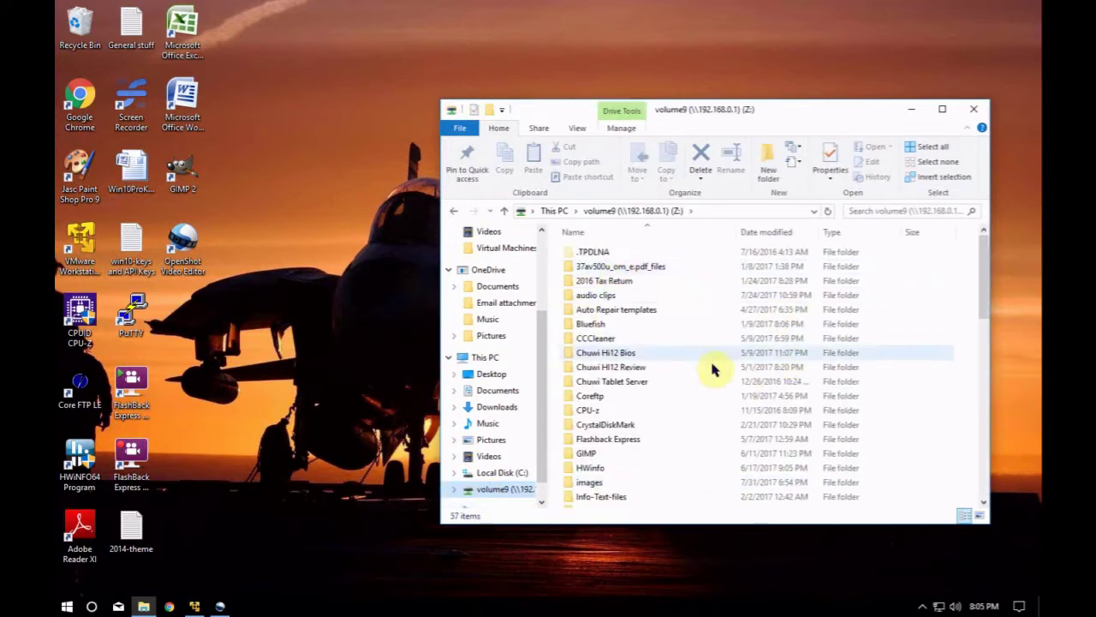
double_click(610, 301)
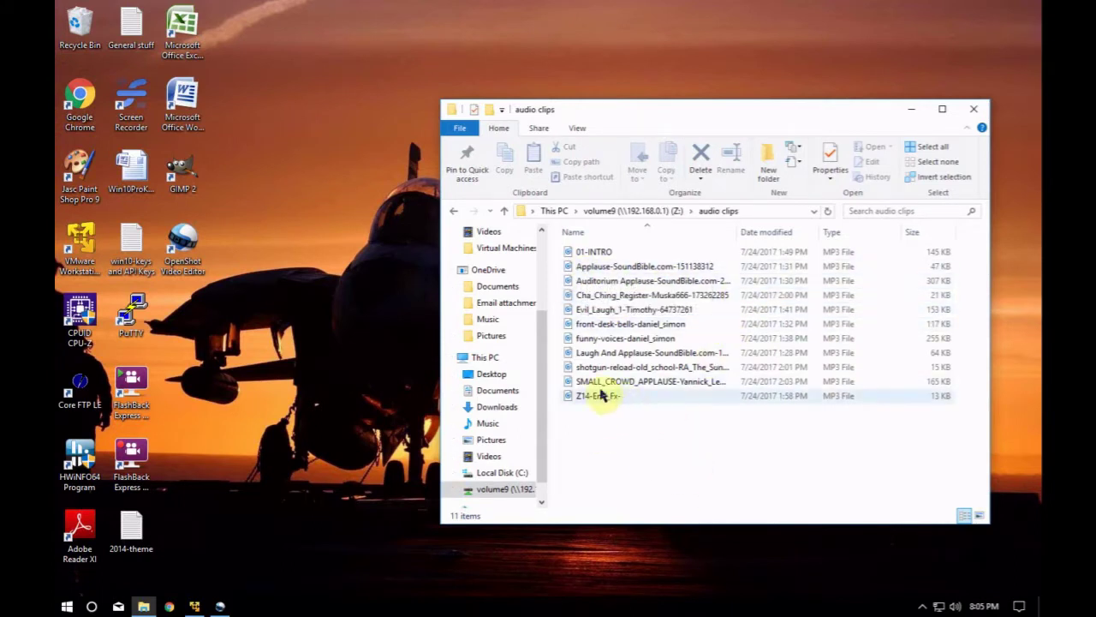
double_click(595, 271)
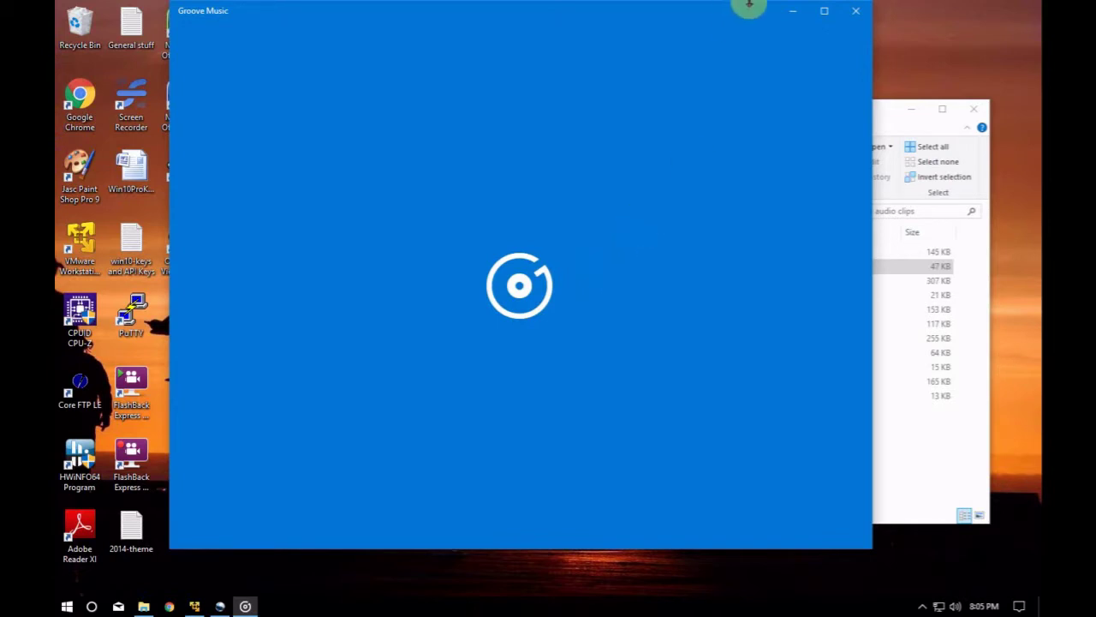
click(859, 12)
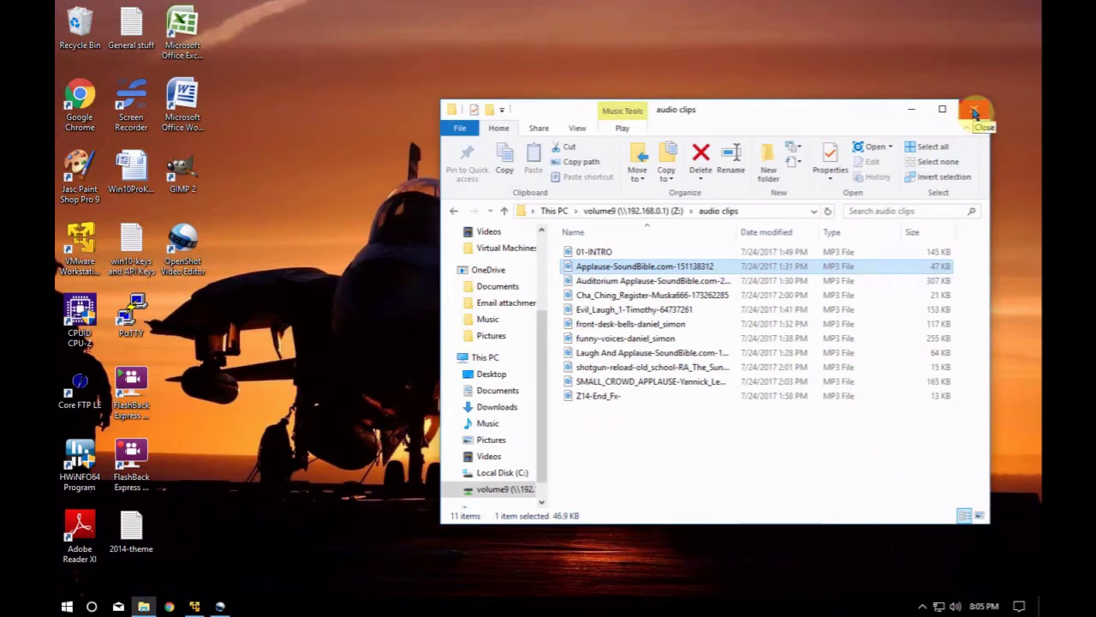
click(974, 112)
click(974, 113)
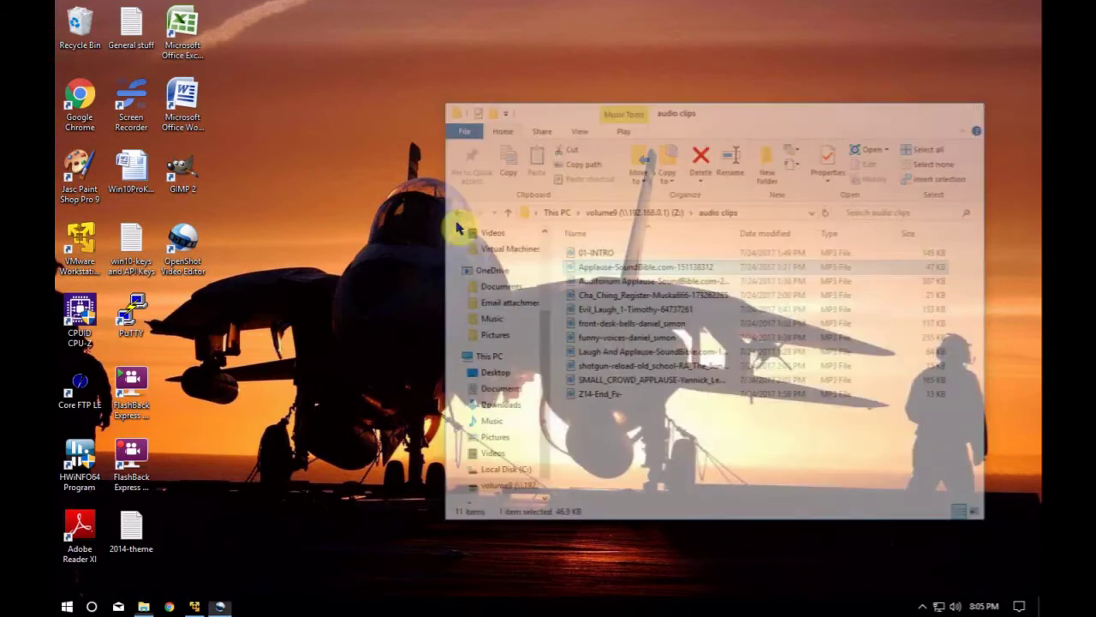
Restore OpenShot from the taskbar, then launch Google Chrome to a New Tab page
click(221, 607)
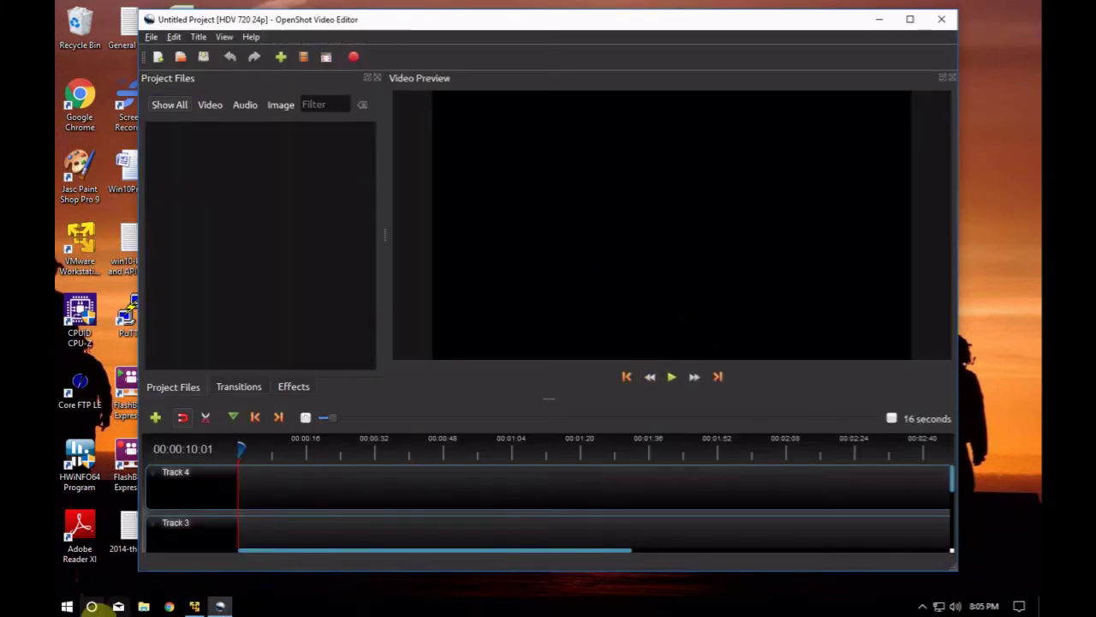
click(170, 606)
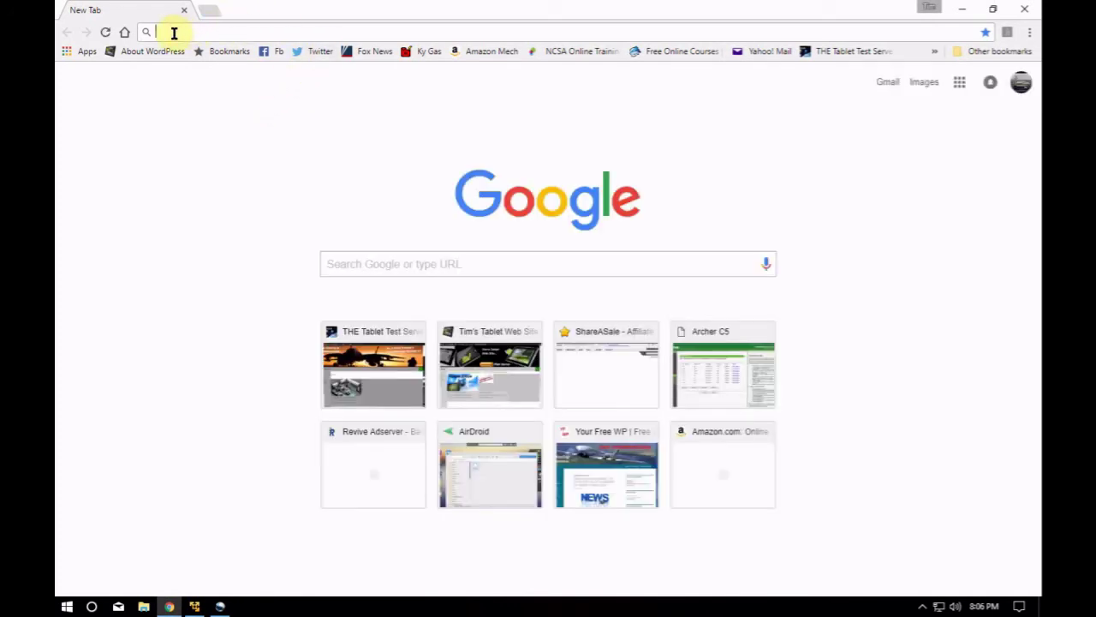
Load openshot.org in Chrome's address bar to show the OpenShot homepage
click(173, 33)
text(op)
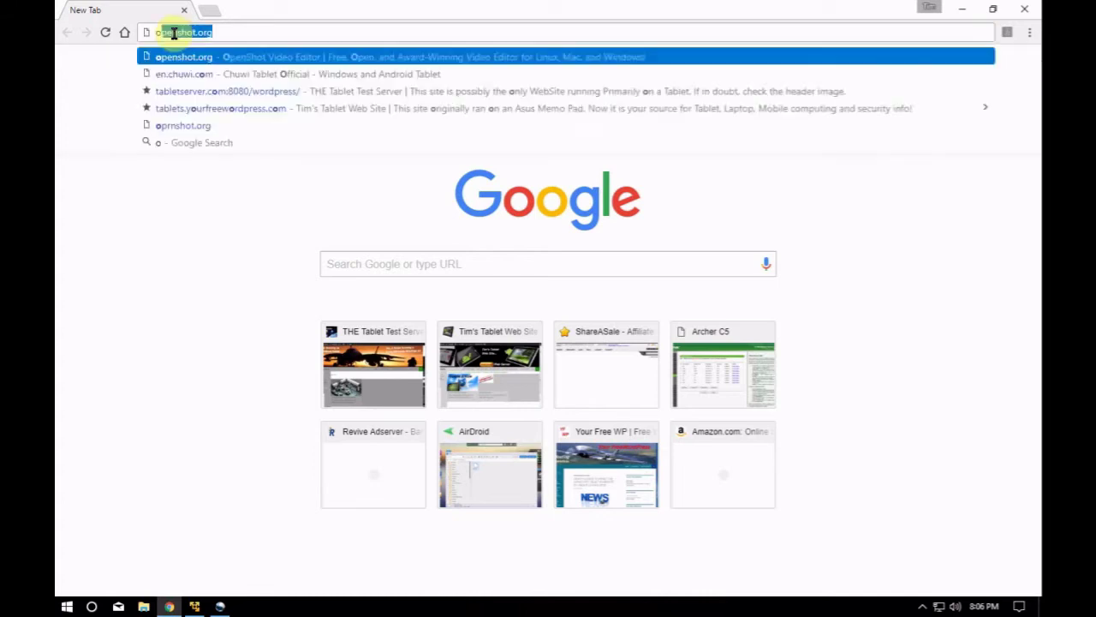
text(en)
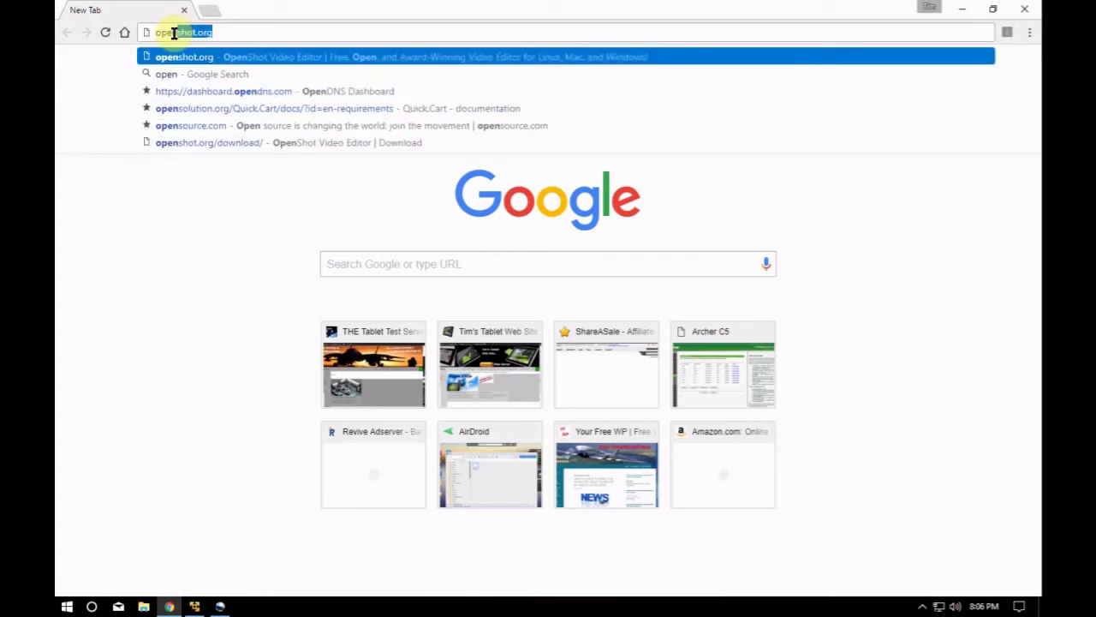
text(sho)
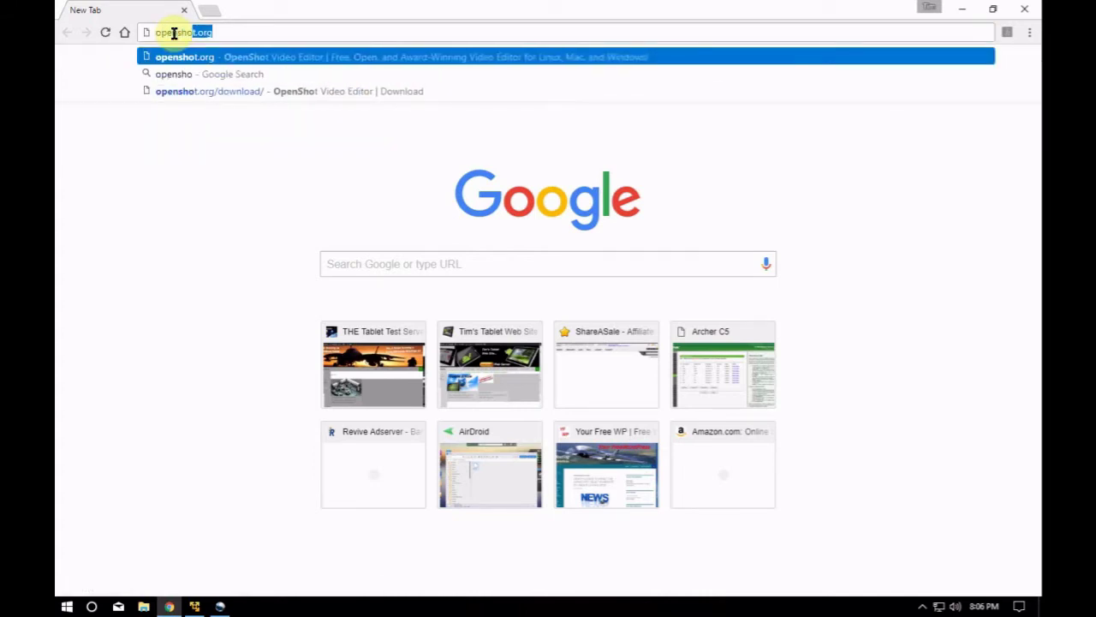
text(t.org)
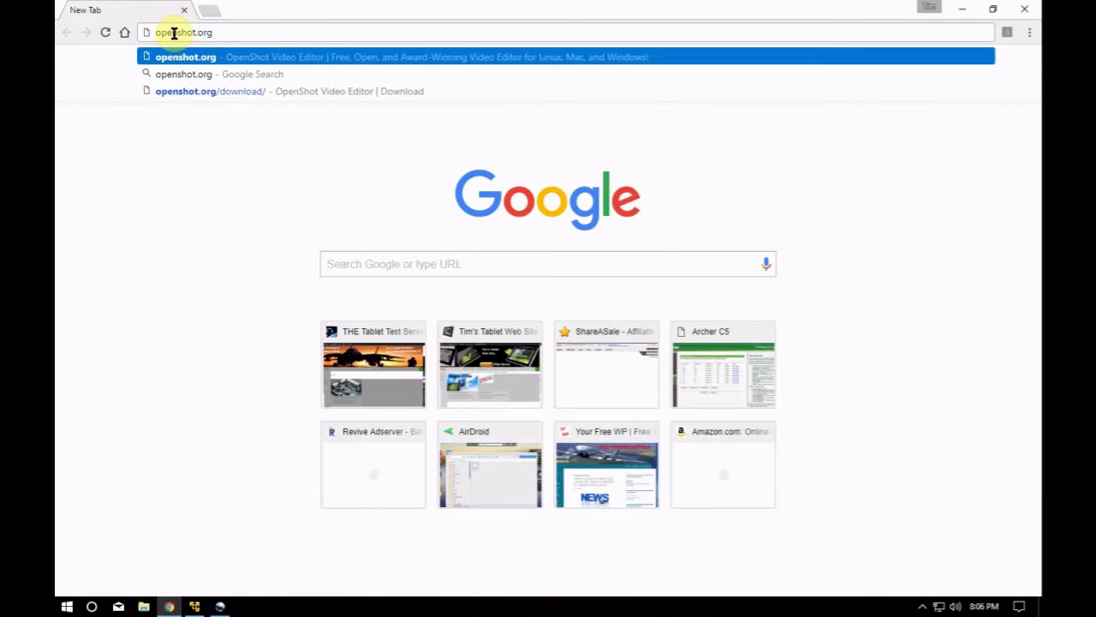
key(Return)
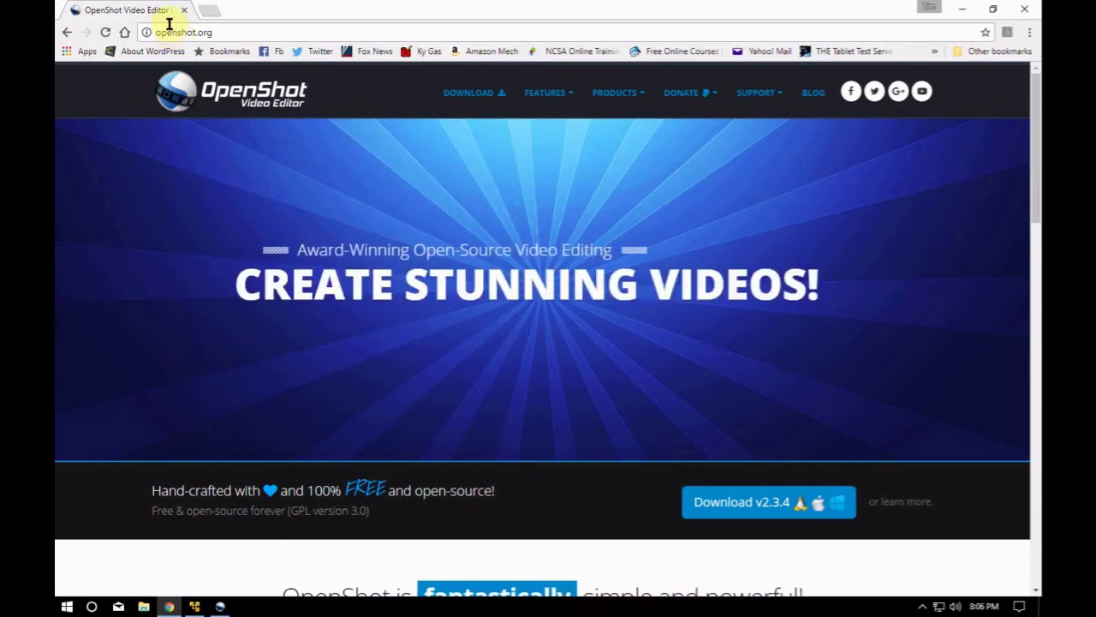
Bring up the screen recorder's options from the hidden notification-area icons to stop recording
mouse_move(203, 605)
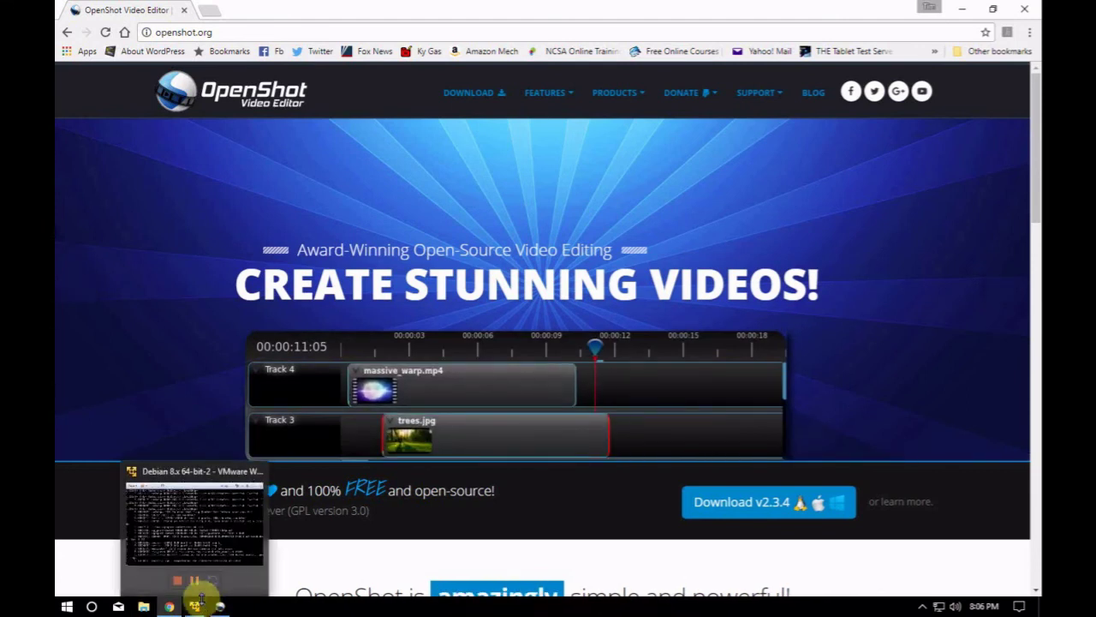
click(921, 606)
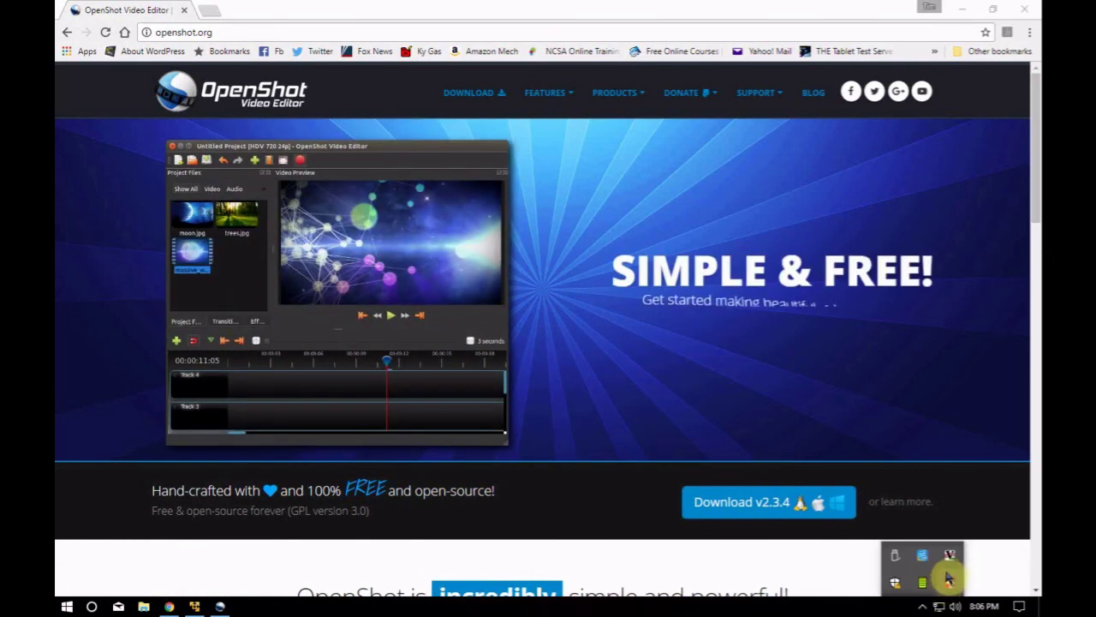
right_click(947, 585)
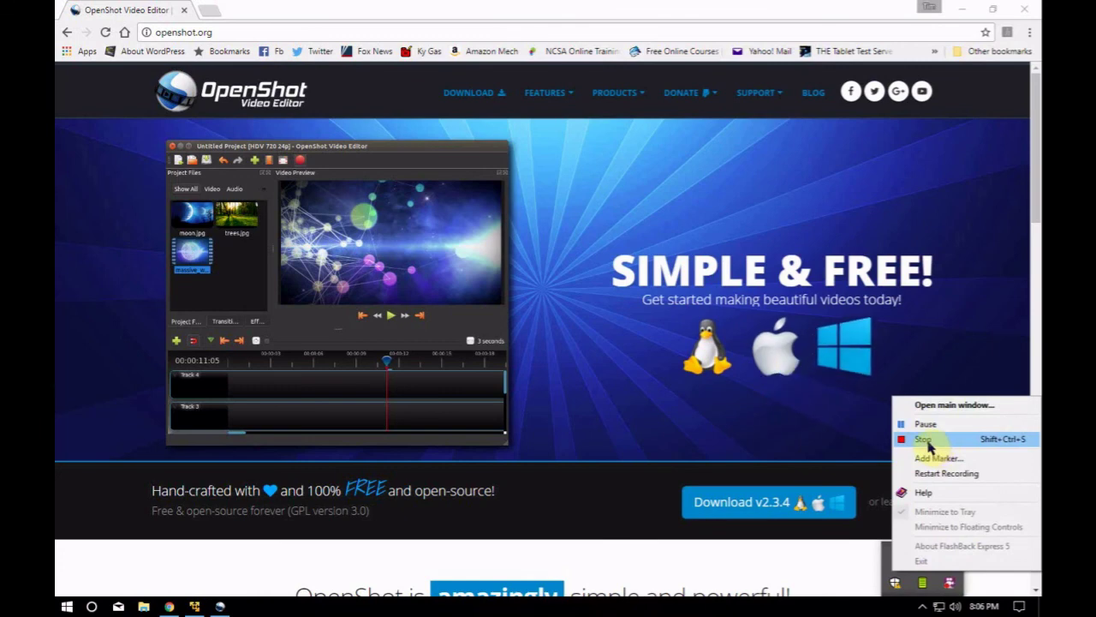